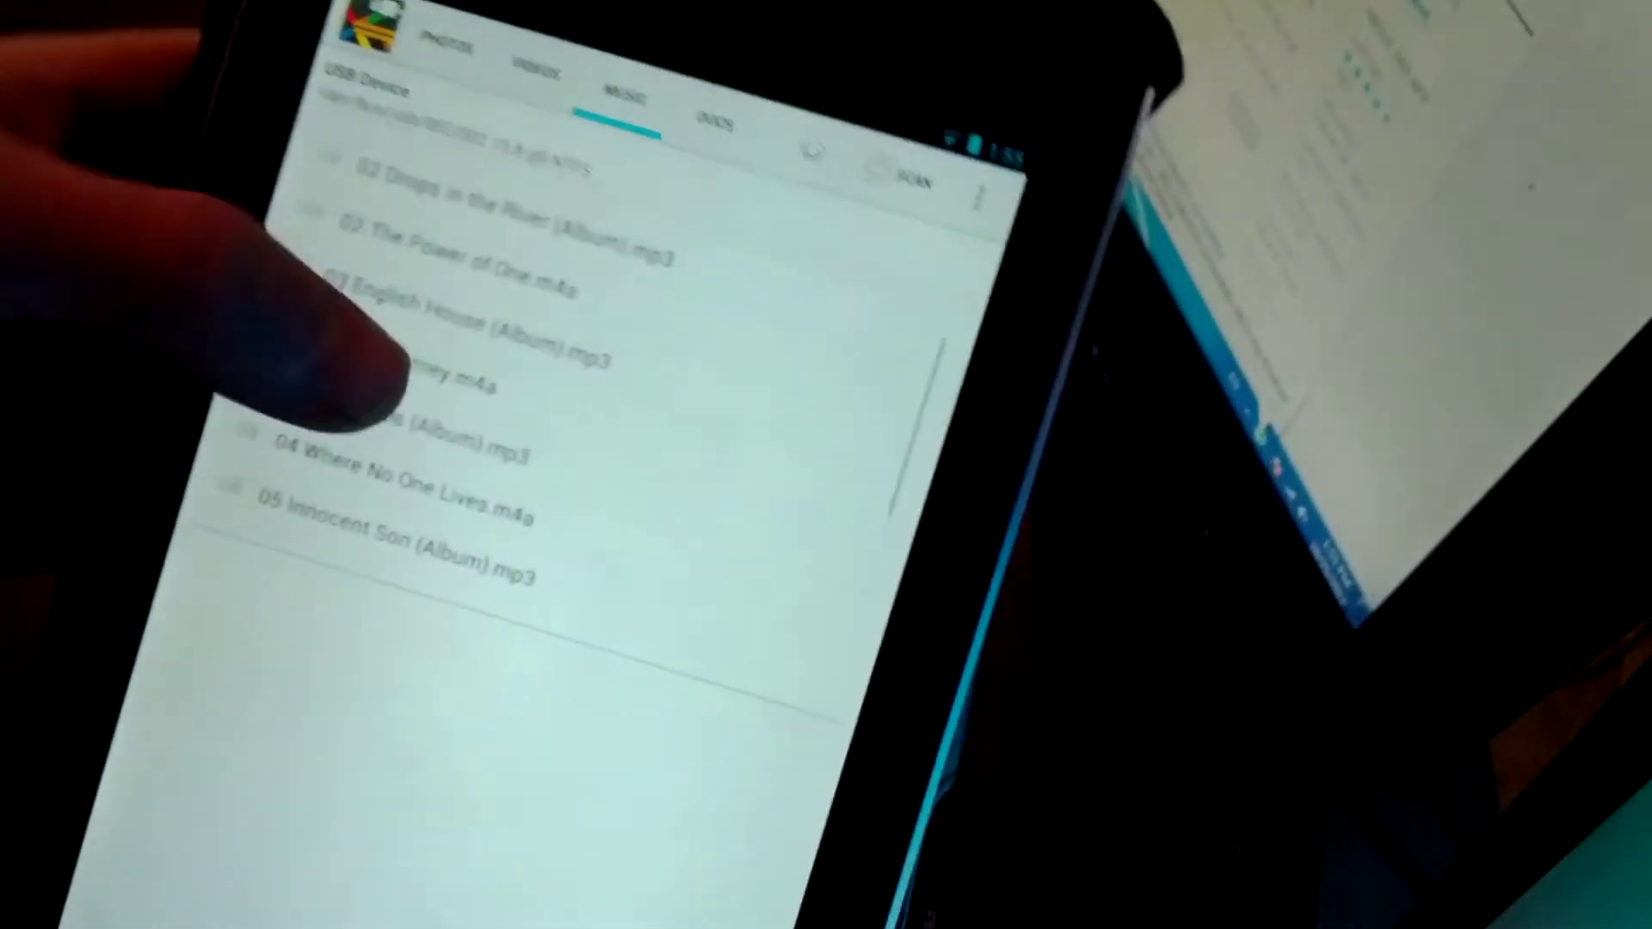
scroll(388, 388, "up", 5)
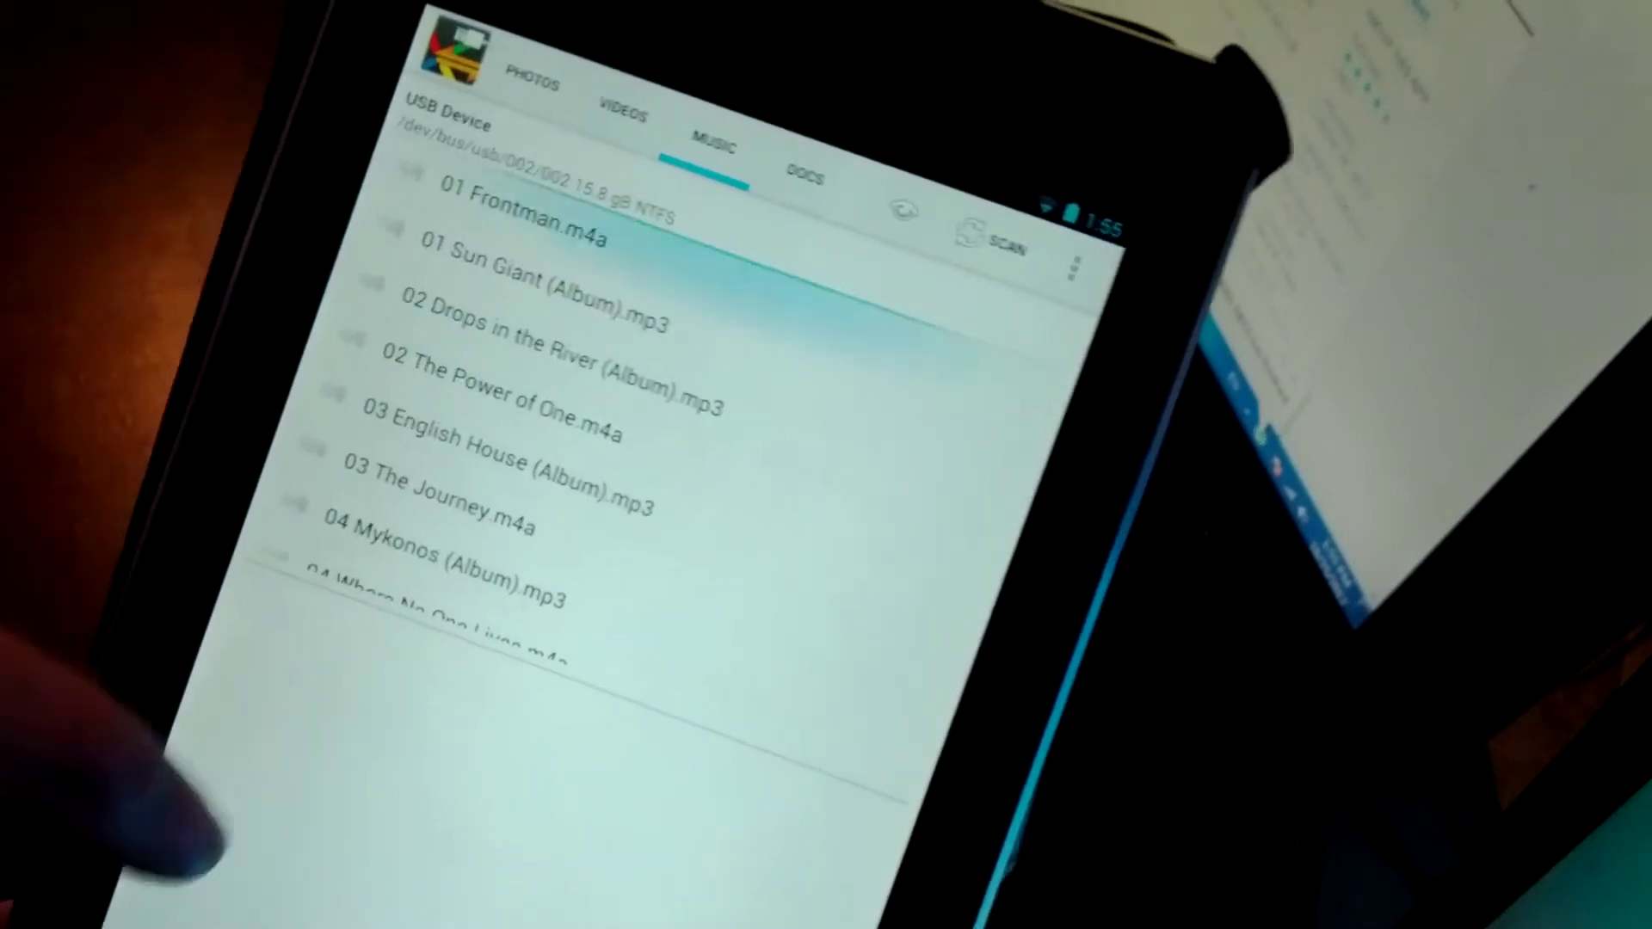